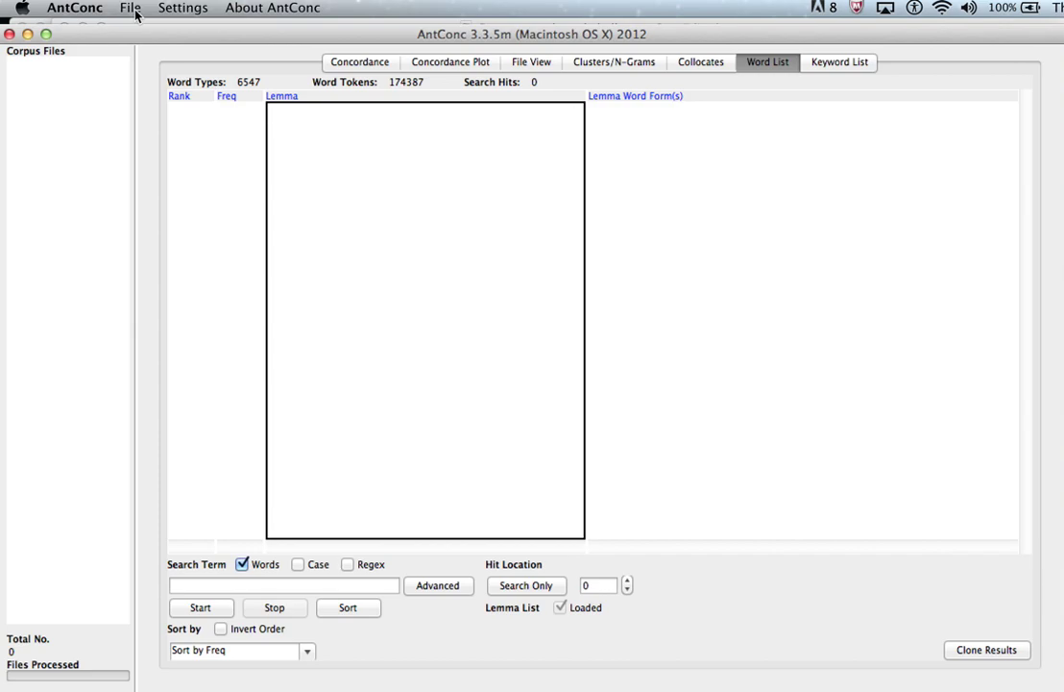
# - Glance at the File menu and Concordance view, then return to the Word List tool
pyautogui.click(136, 15)
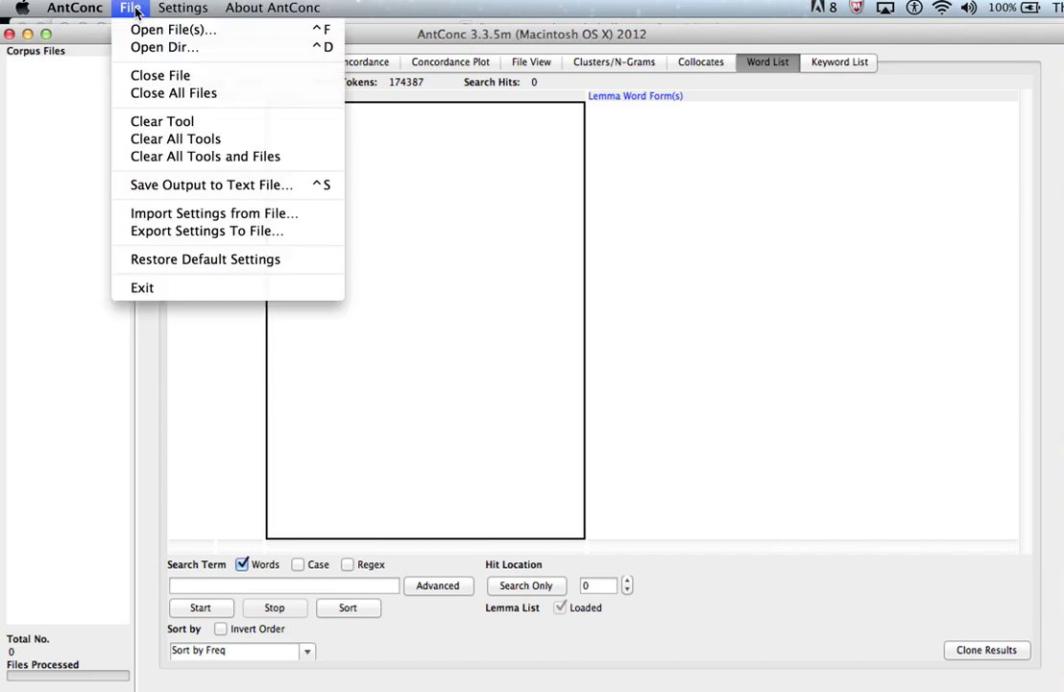
pyautogui.click(782, 182)
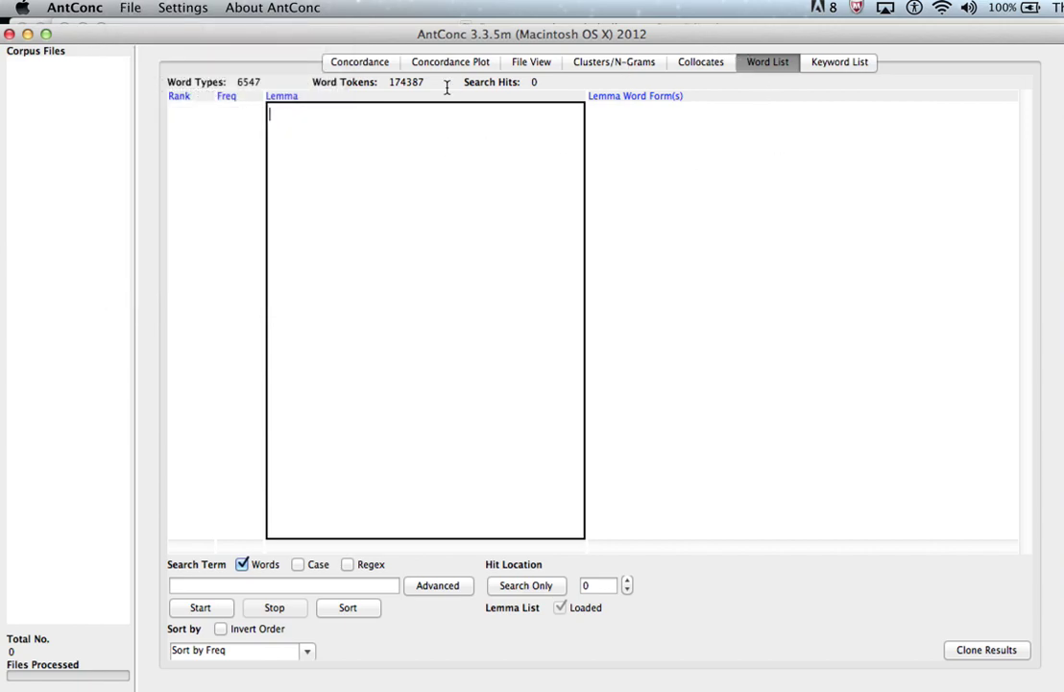
pyautogui.click(355, 64)
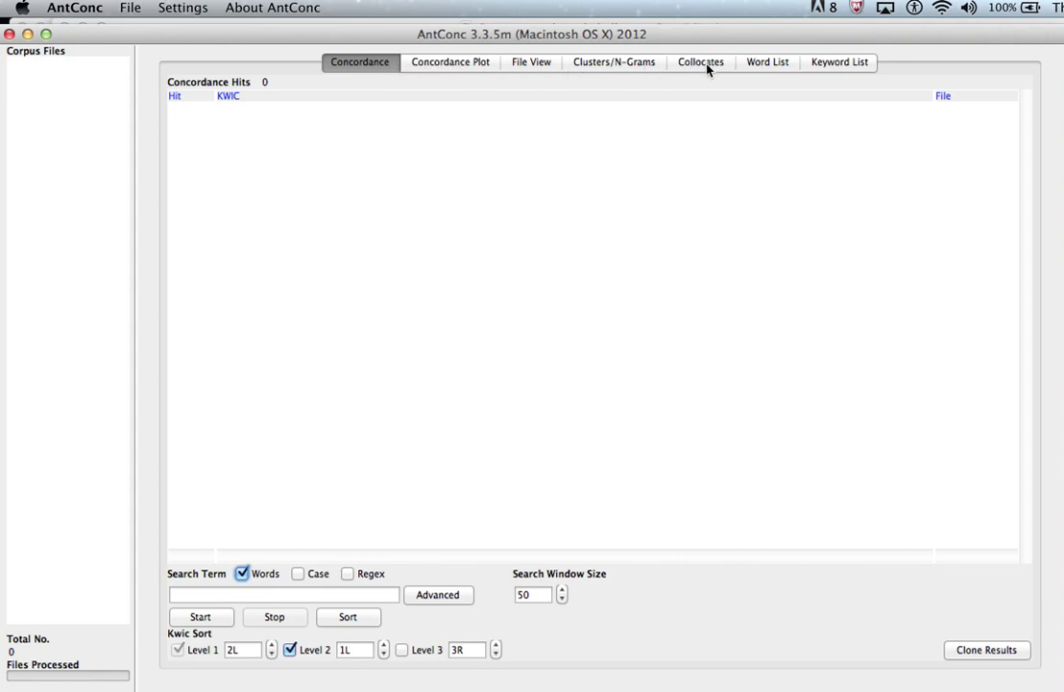
pyautogui.click(763, 69)
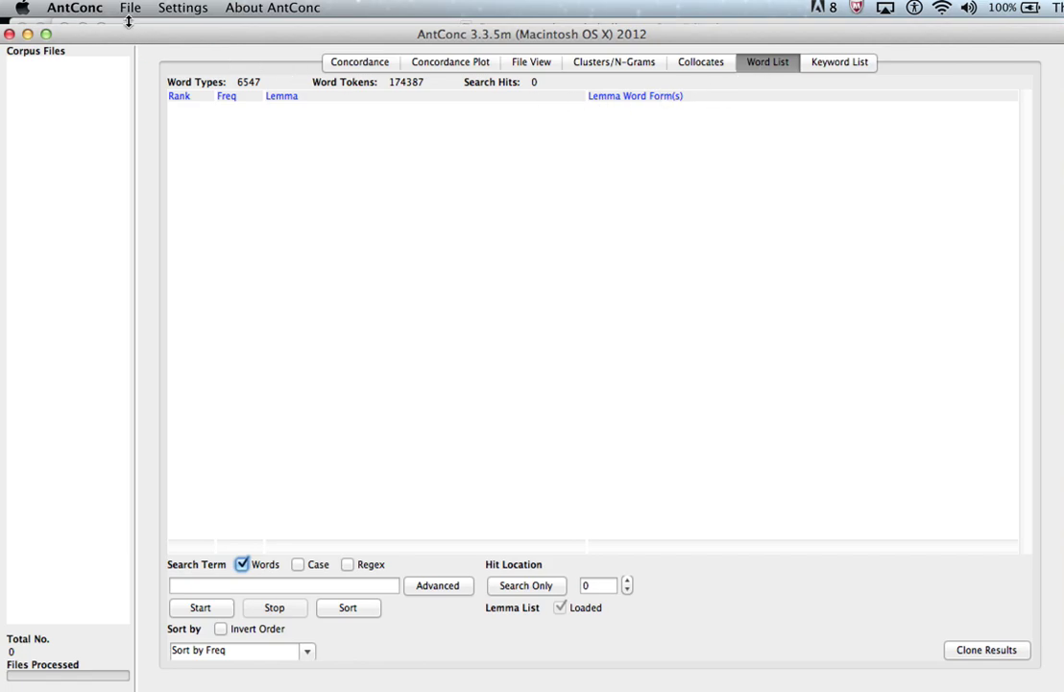
# - Clear the currently loaded lemma list in the Word List tool preferences
pyautogui.click(182, 11)
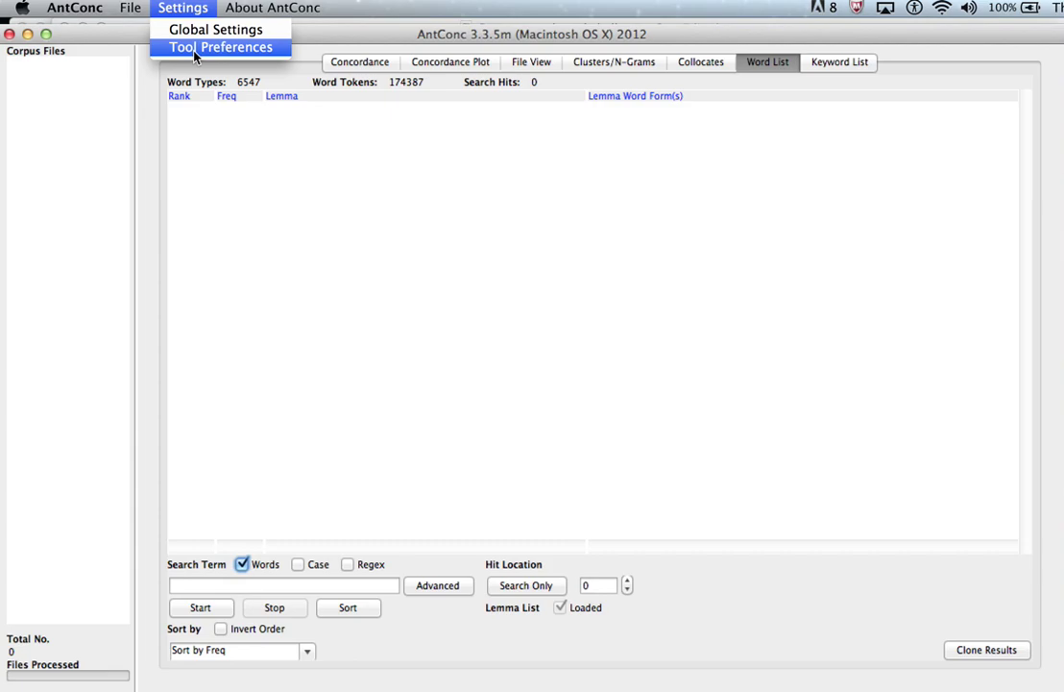
pyautogui.click(194, 56)
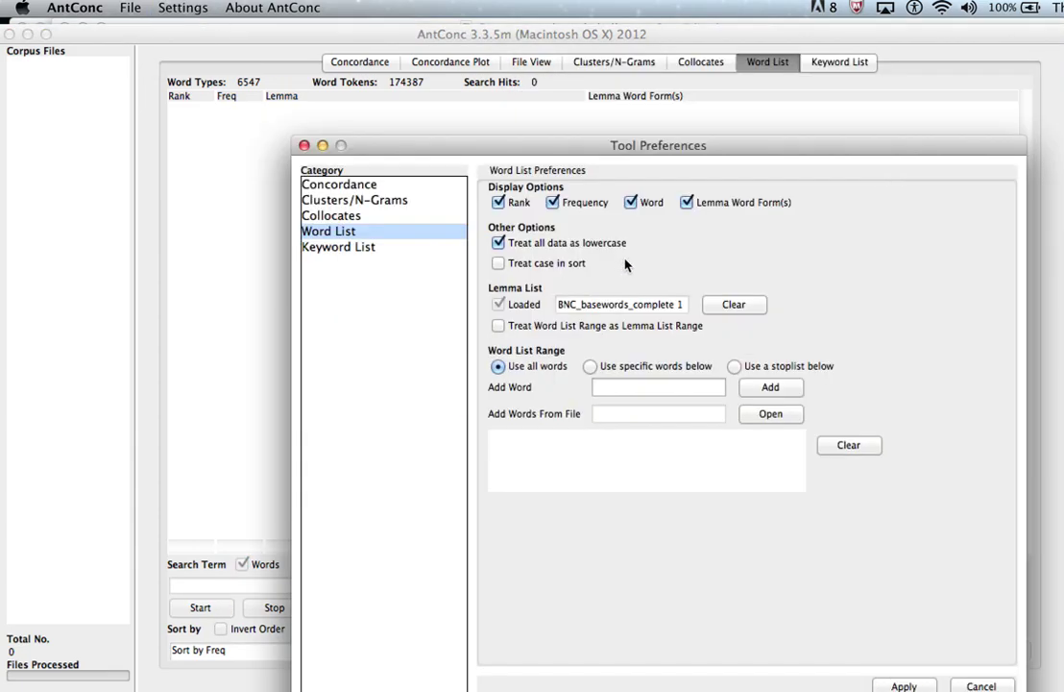
pyautogui.click(715, 303)
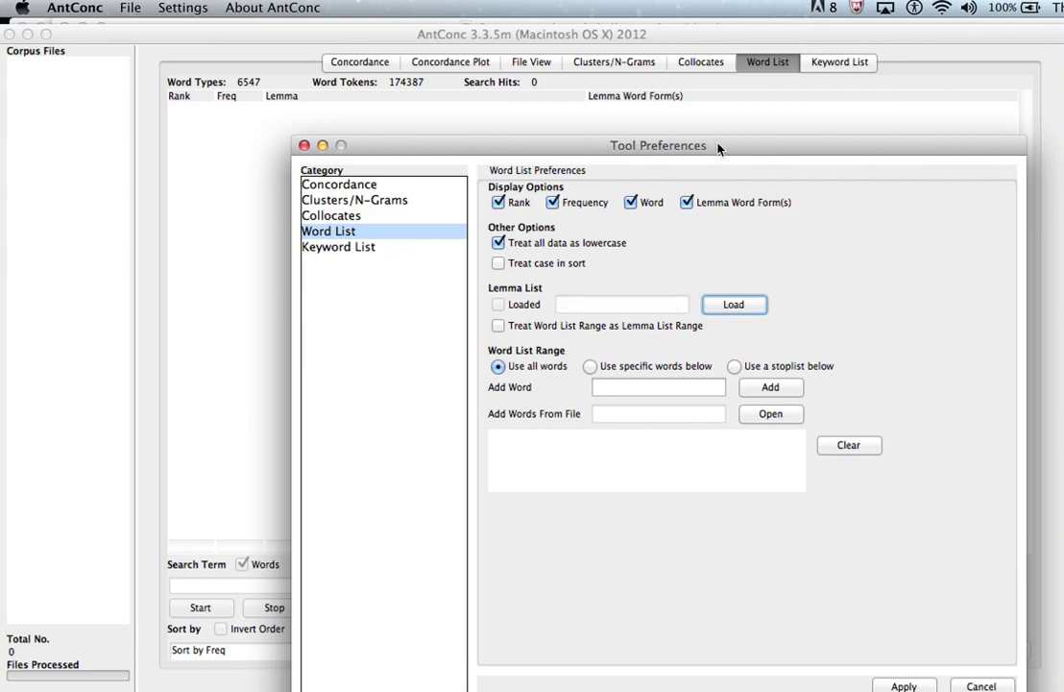
pyautogui.moveTo(718, 149); pyautogui.dragTo(710, 72)
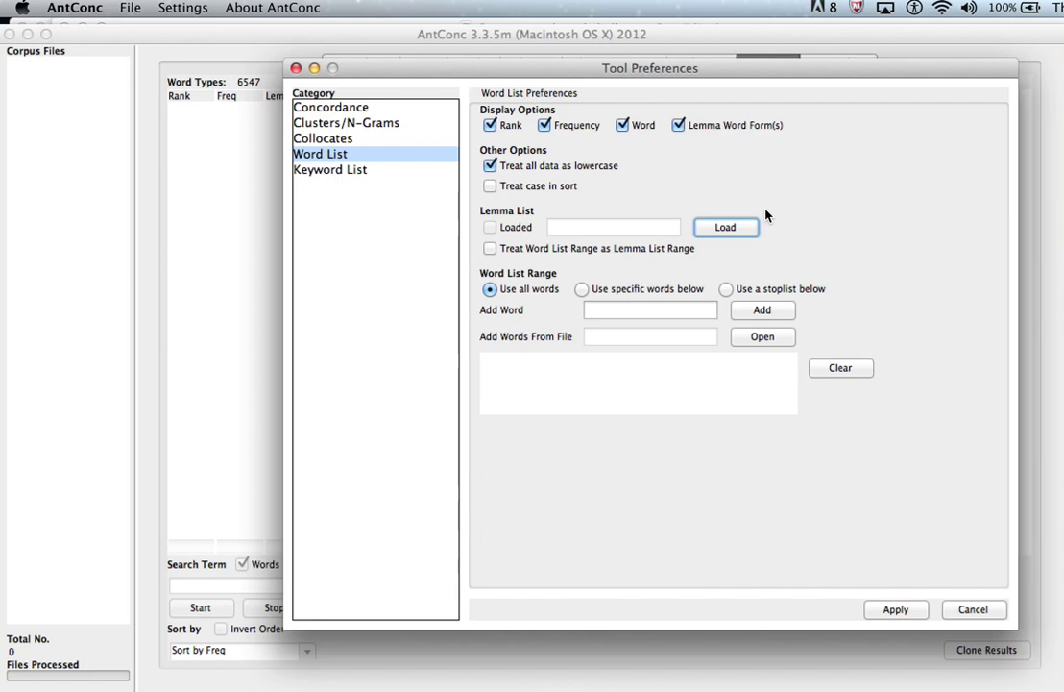
# - Load 'BNC_basewords_complete 1k to 14k.txt' as the lemma list (49370 entries) and apply it
pyautogui.click(738, 228)
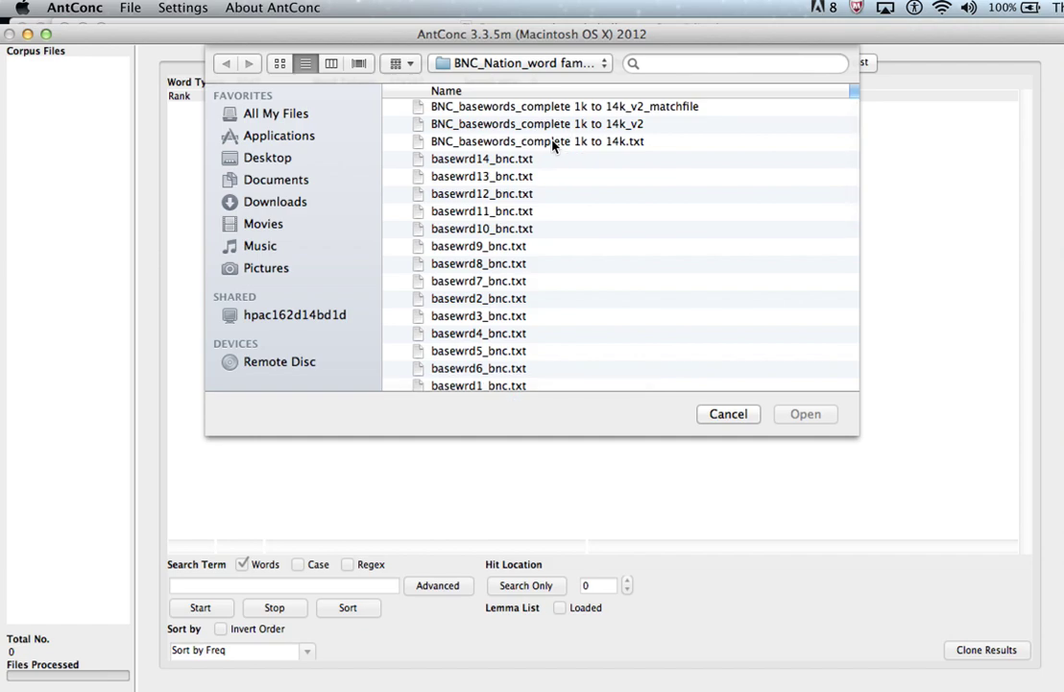
pyautogui.click(579, 142)
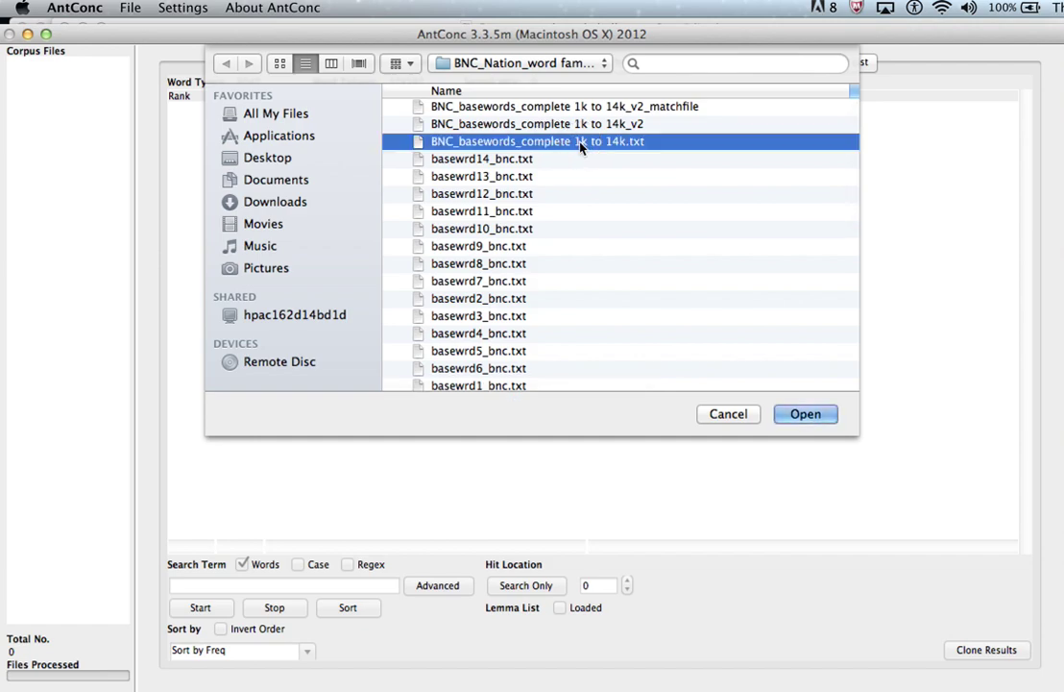
pyautogui.click(806, 414)
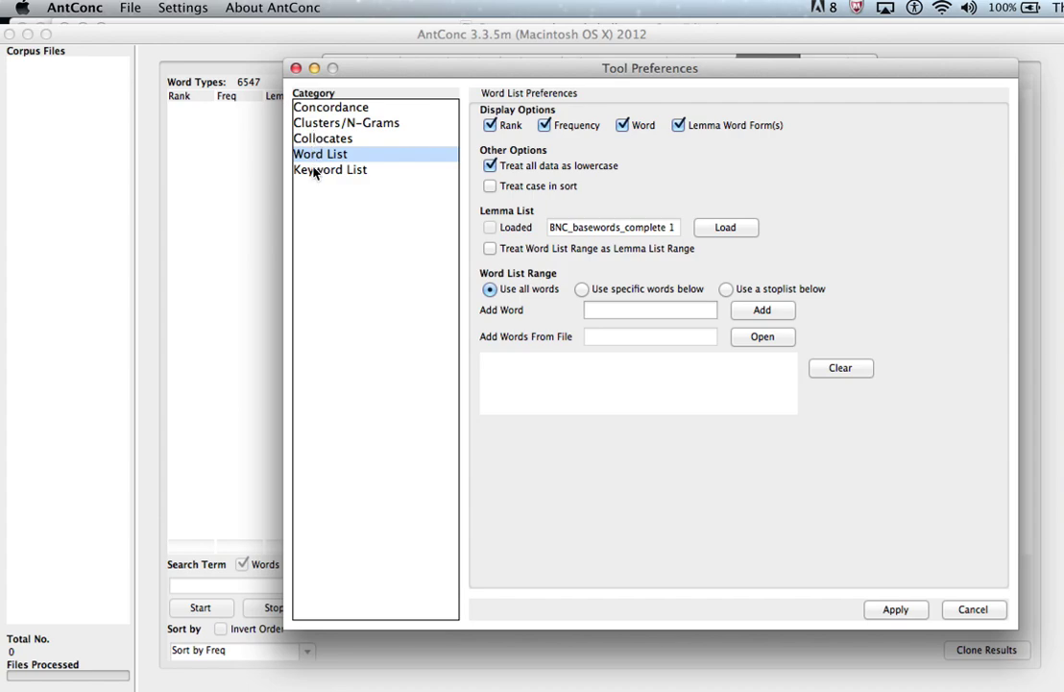
pyautogui.click(702, 229)
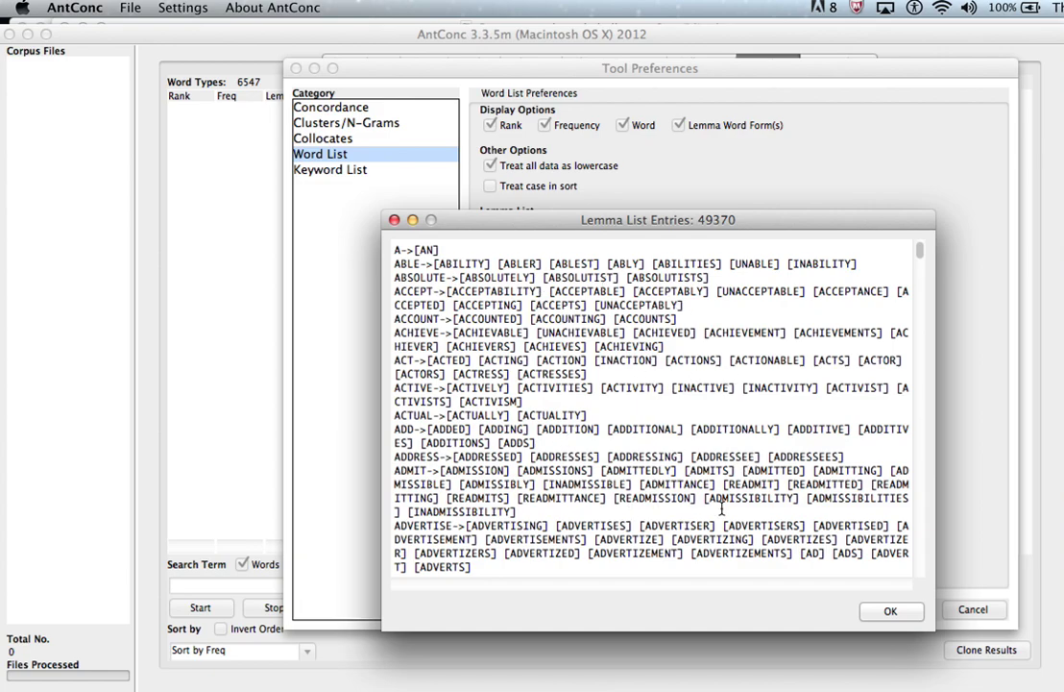
pyautogui.click(890, 613)
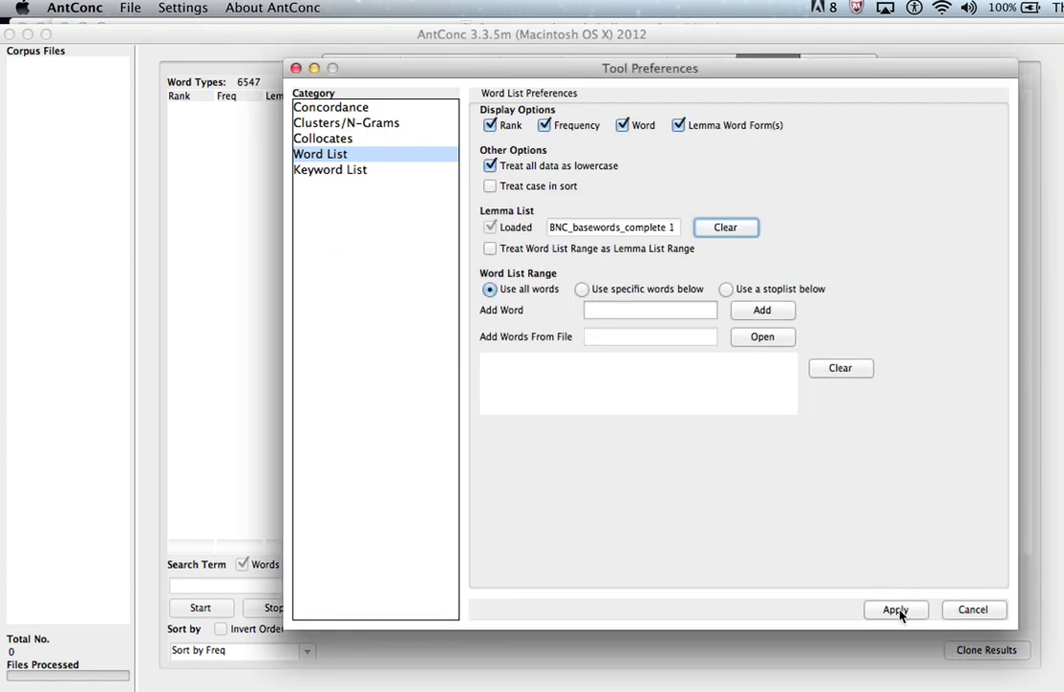
pyautogui.click(895, 610)
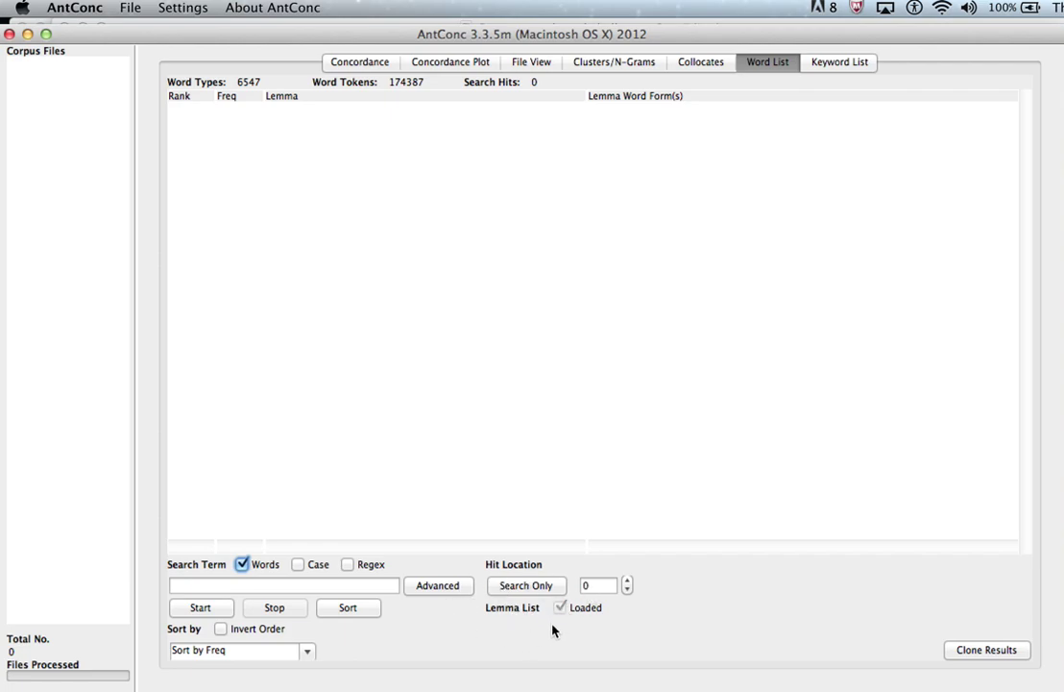
# - Open V25.TXT from the Corpora folder as the single corpus file
pyautogui.click(128, 10)
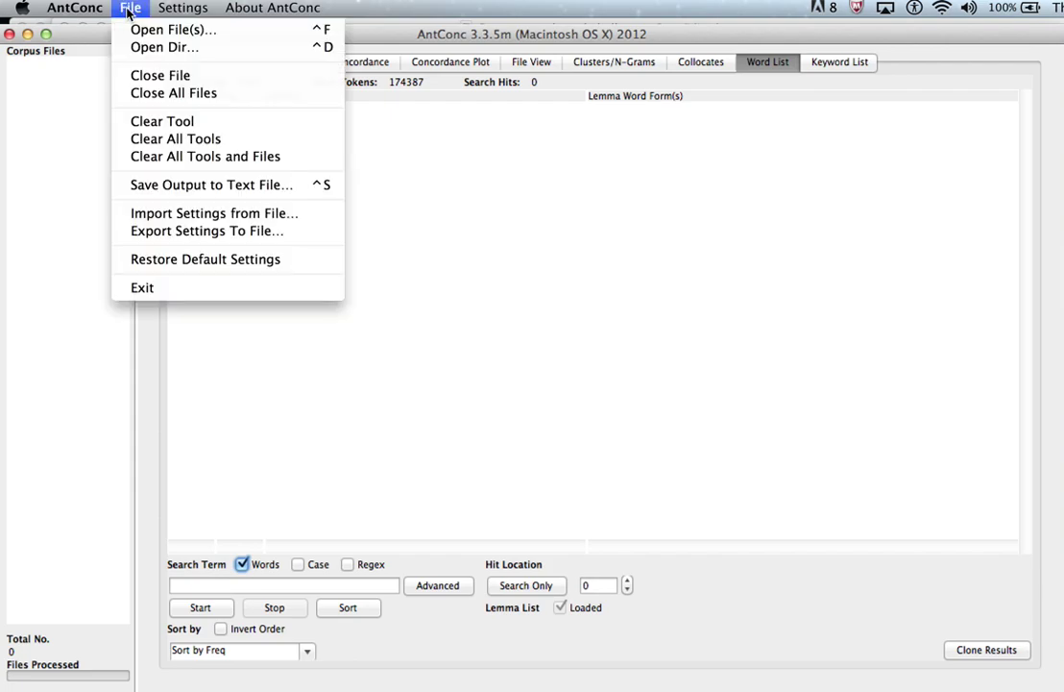
pyautogui.click(122, 29)
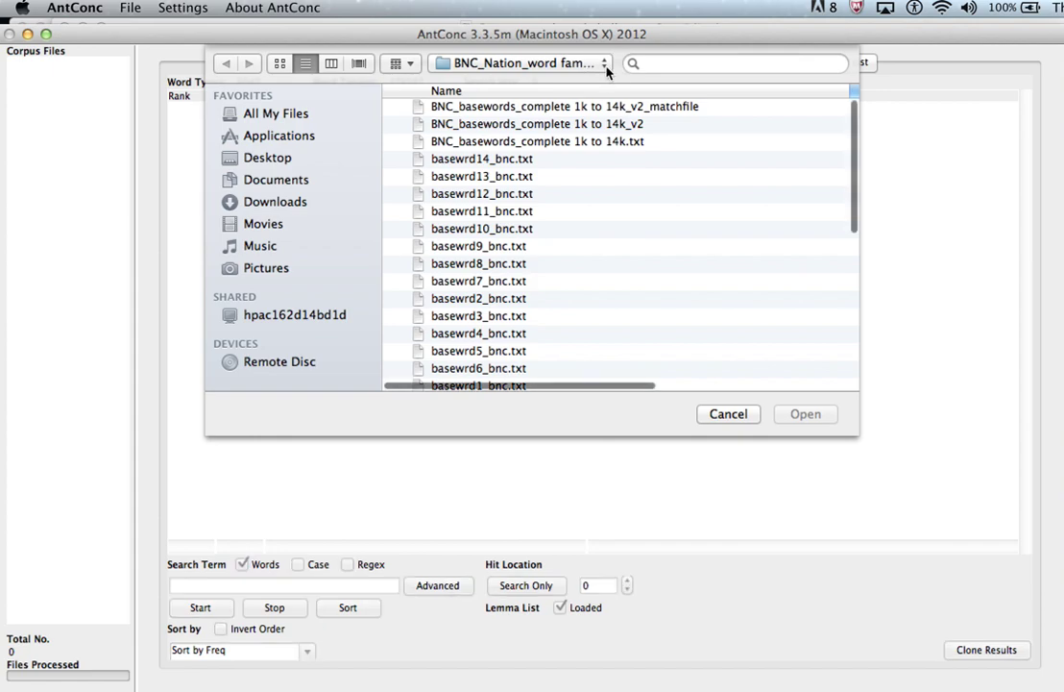
pyautogui.click(606, 65)
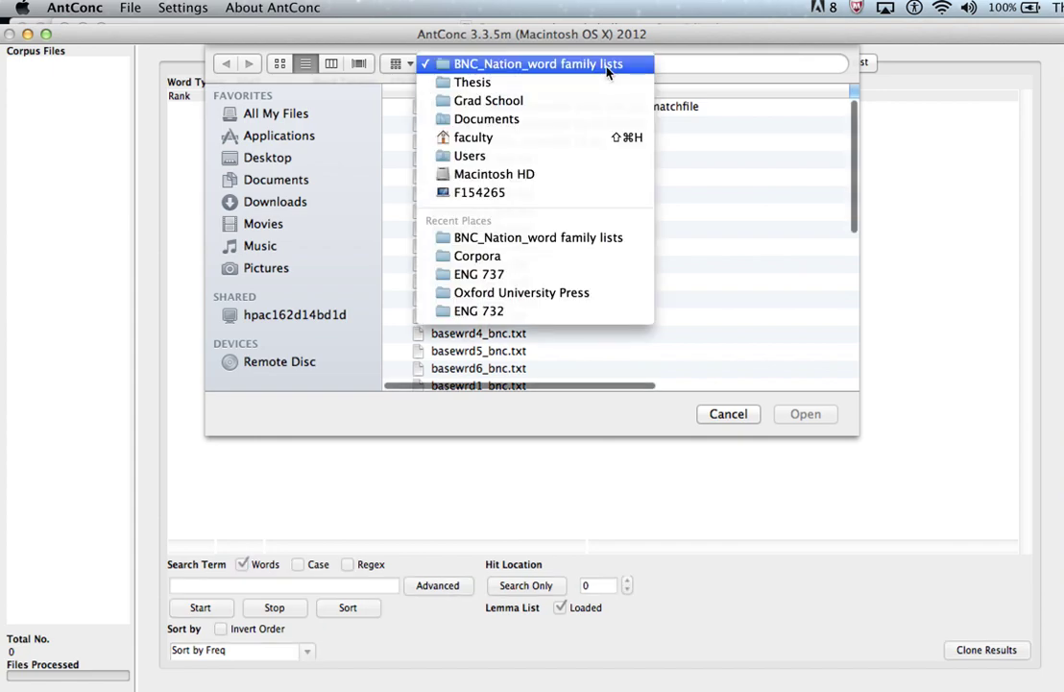
pyautogui.click(554, 256)
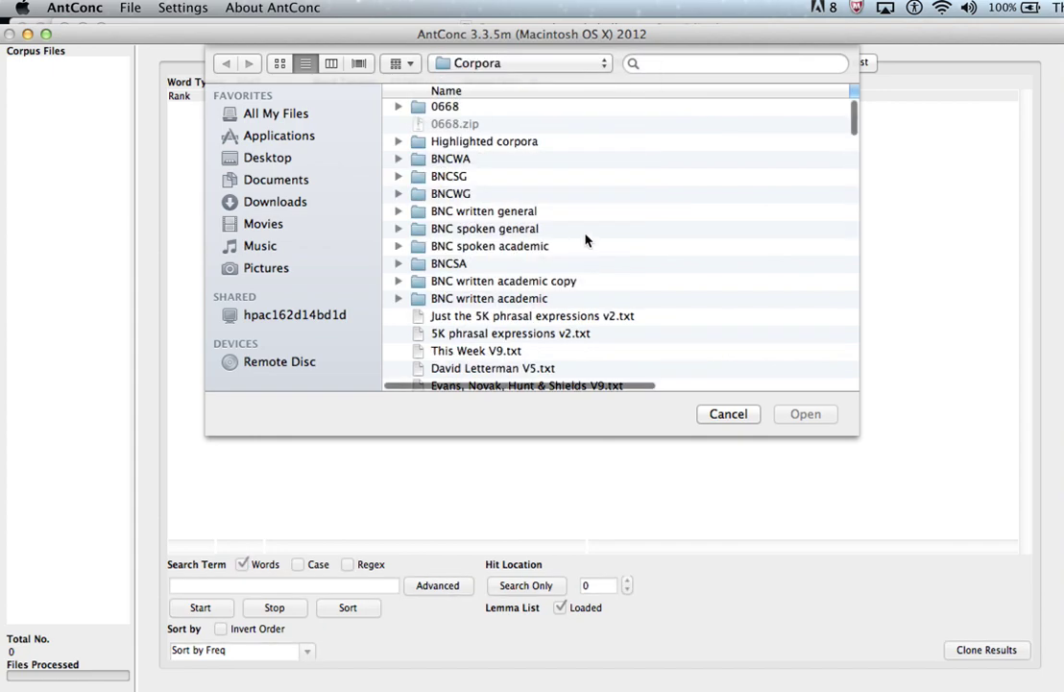
pyautogui.scroll(-15, 583, 243)
pyautogui.scroll(5, 586, 240)
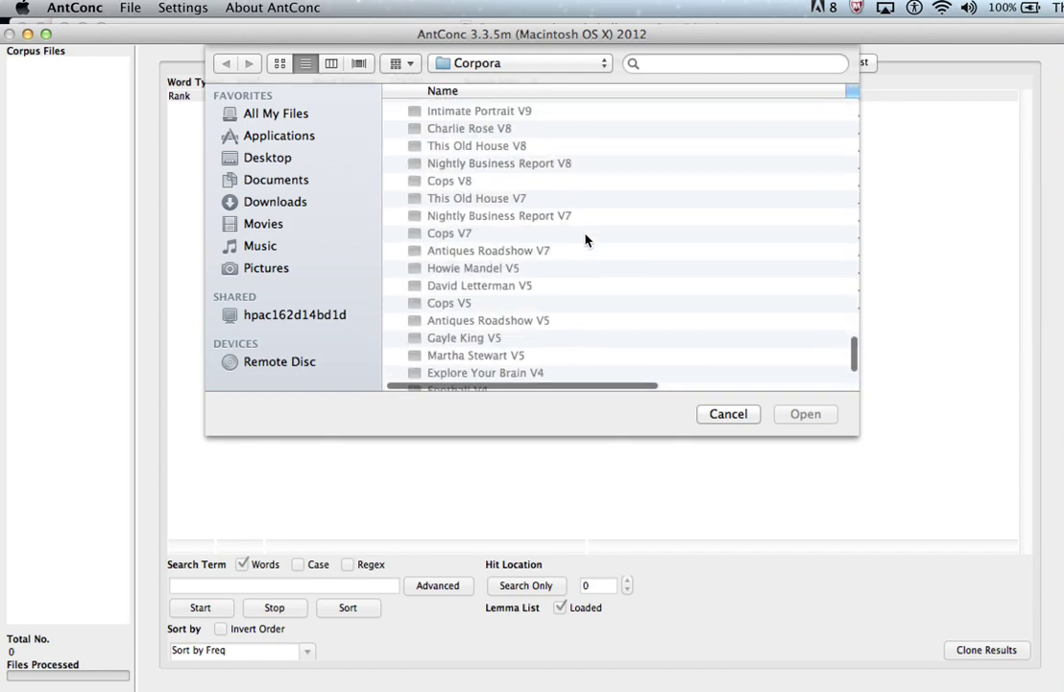
pyautogui.scroll(-5, 586, 240)
pyautogui.scroll(10, 586, 240)
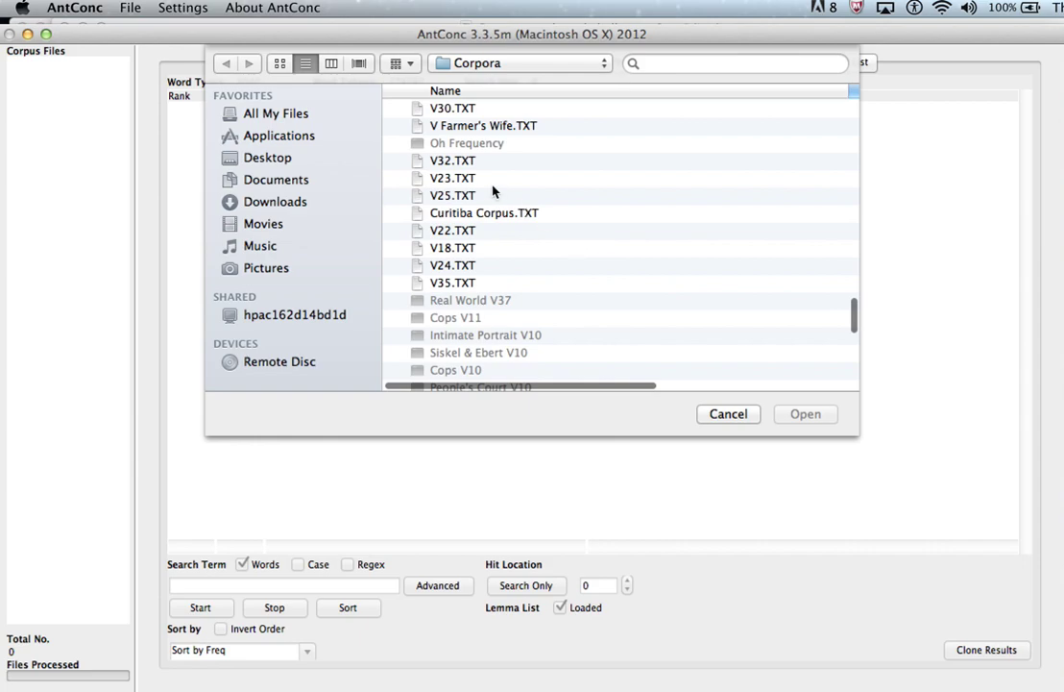
pyautogui.click(428, 196)
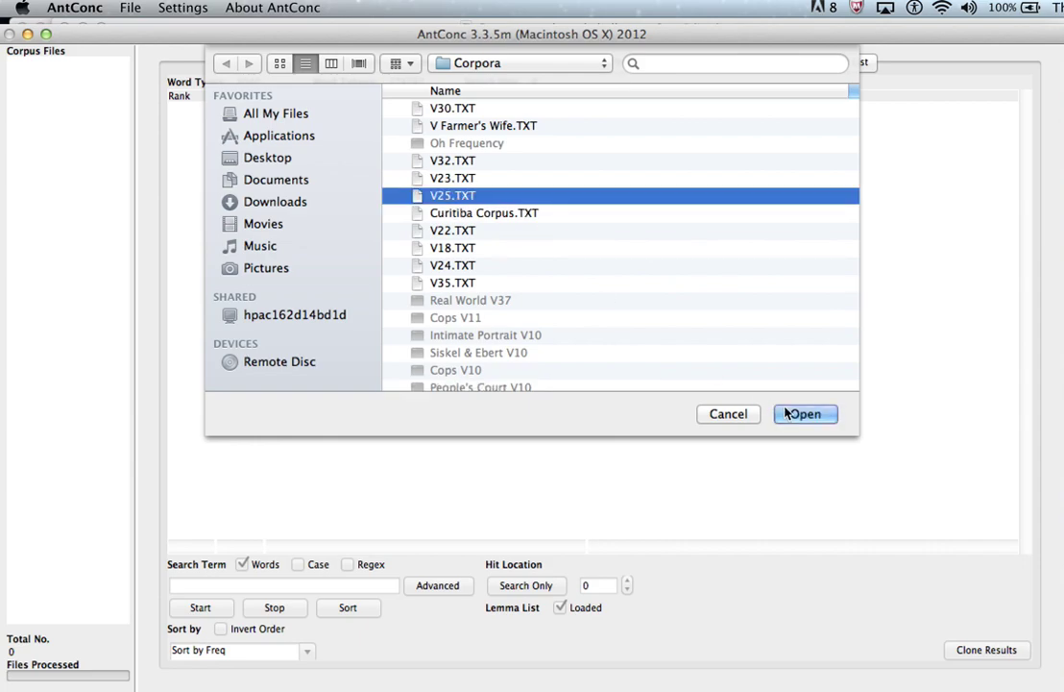
pyautogui.click(804, 413)
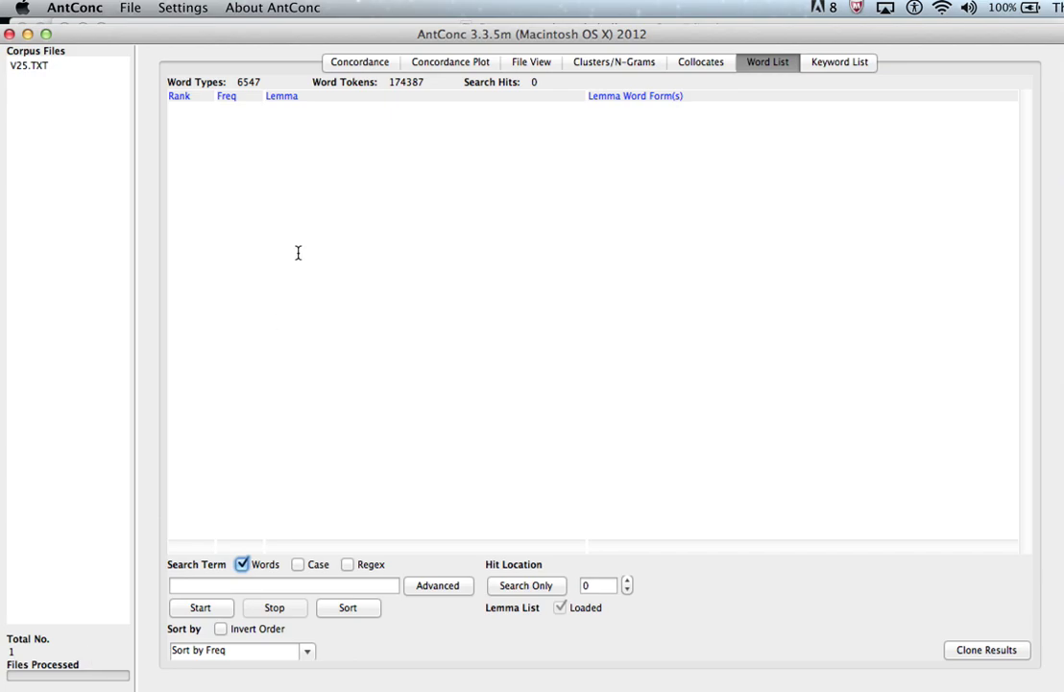
# - Run a concordance search for 'nice' in V25.TXT, returning 17 hits
pyautogui.click(363, 63)
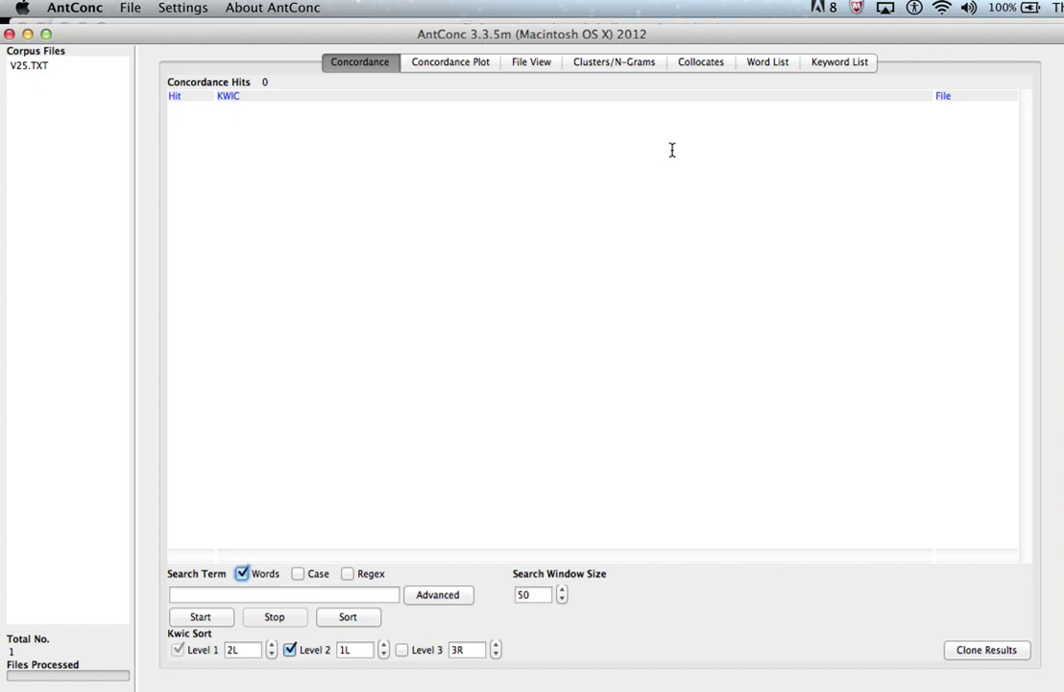
pyautogui.click(466, 64)
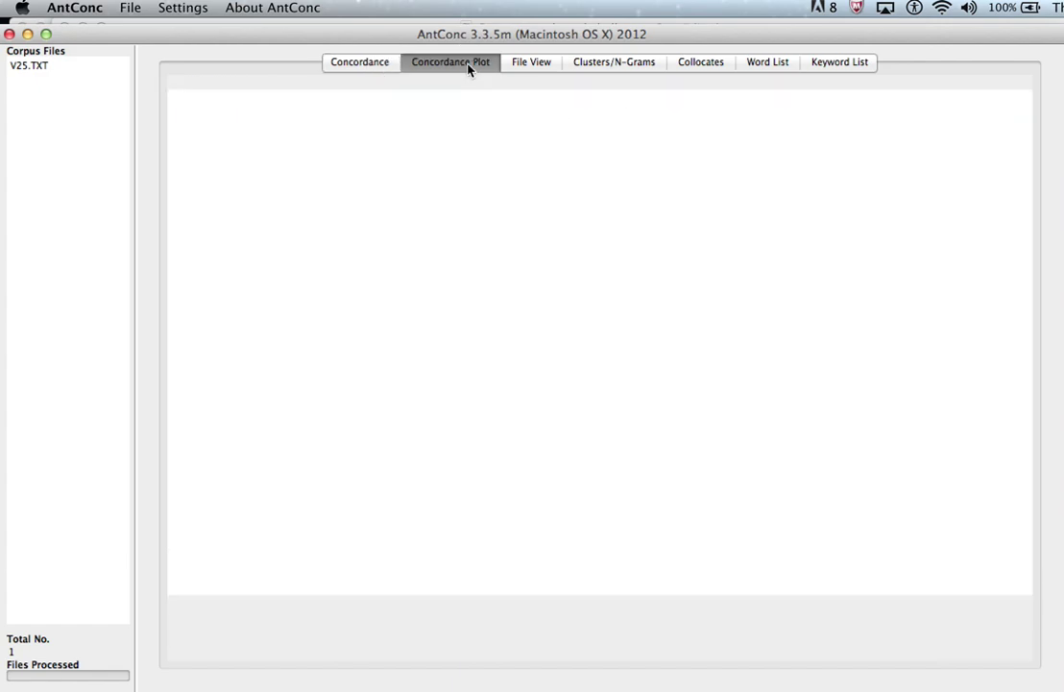
pyautogui.click(356, 64)
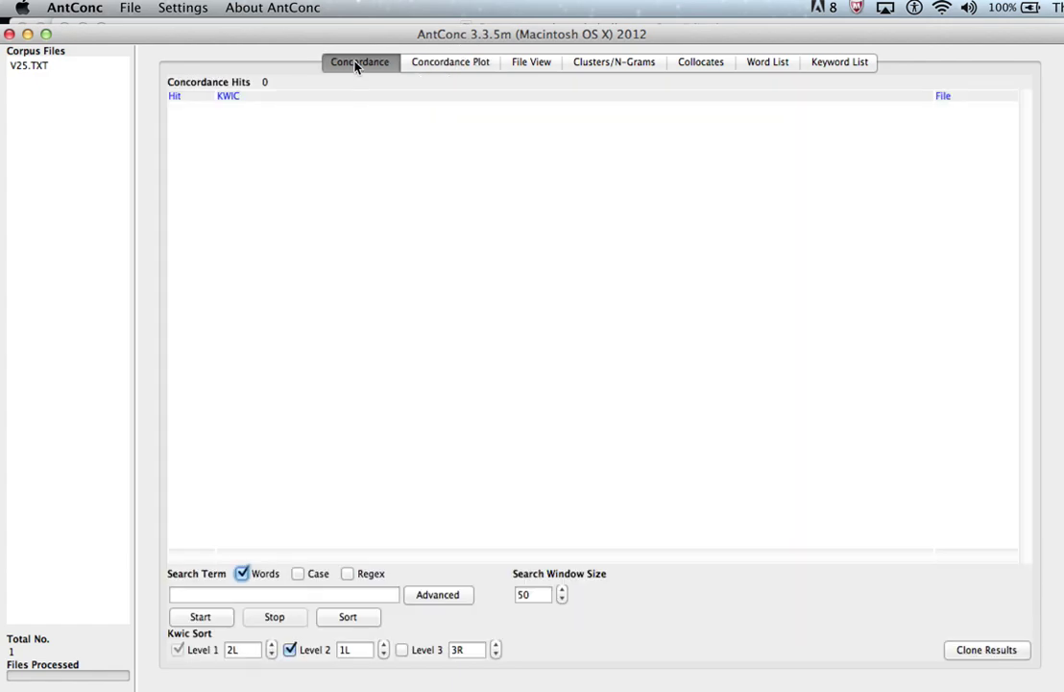
pyautogui.click(232, 595)
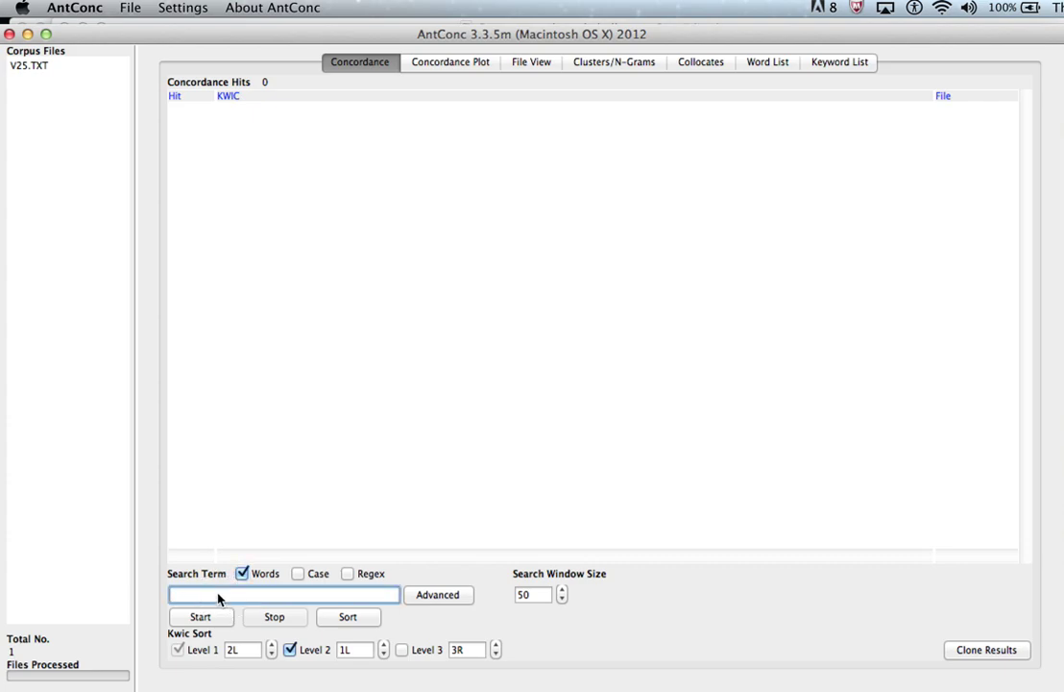
pyautogui.write('nice')
pyautogui.click(199, 617)
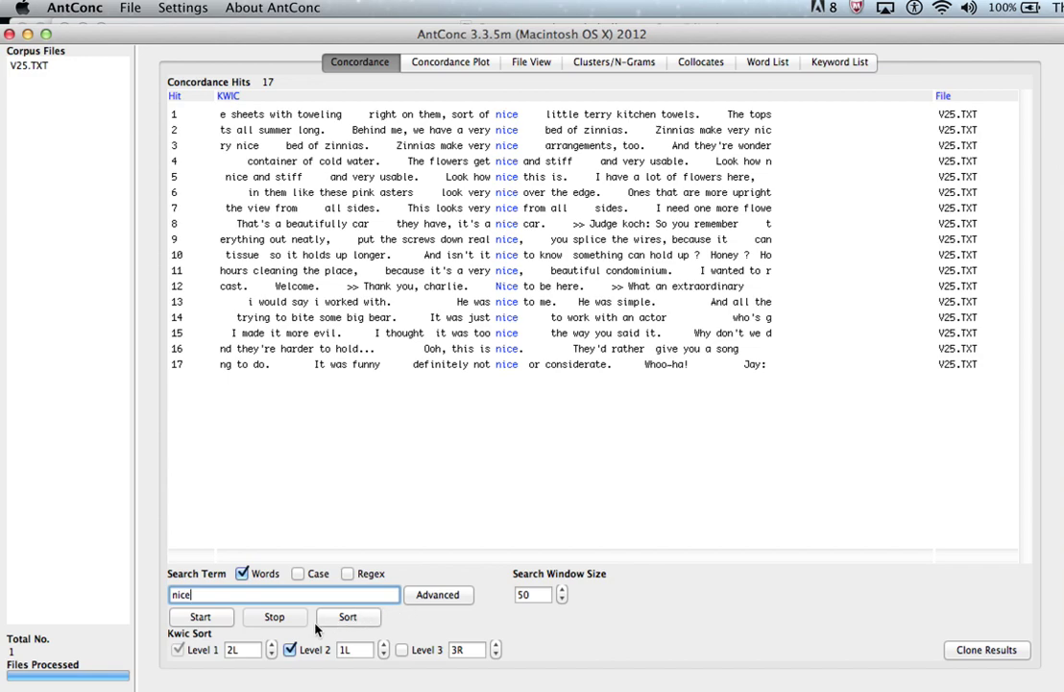
# - Clear the 'nice' search term and return to the empty Word List view
pyautogui.moveTo(230, 595); pyautogui.dragTo(152, 595)
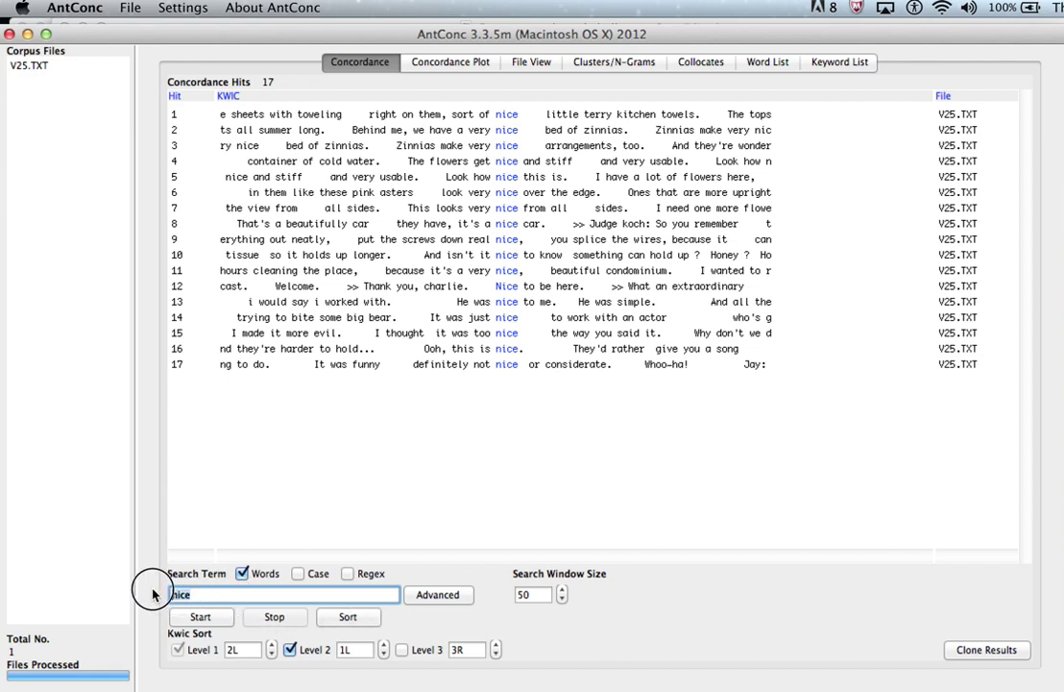
pyautogui.press('BackSpace')
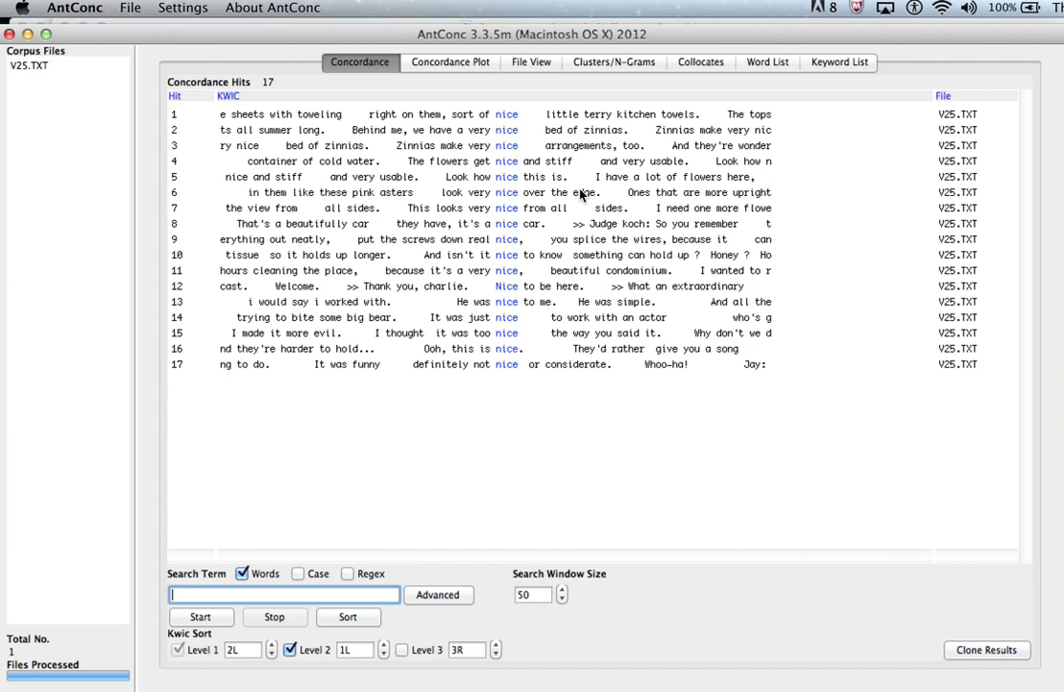
pyautogui.click(766, 63)
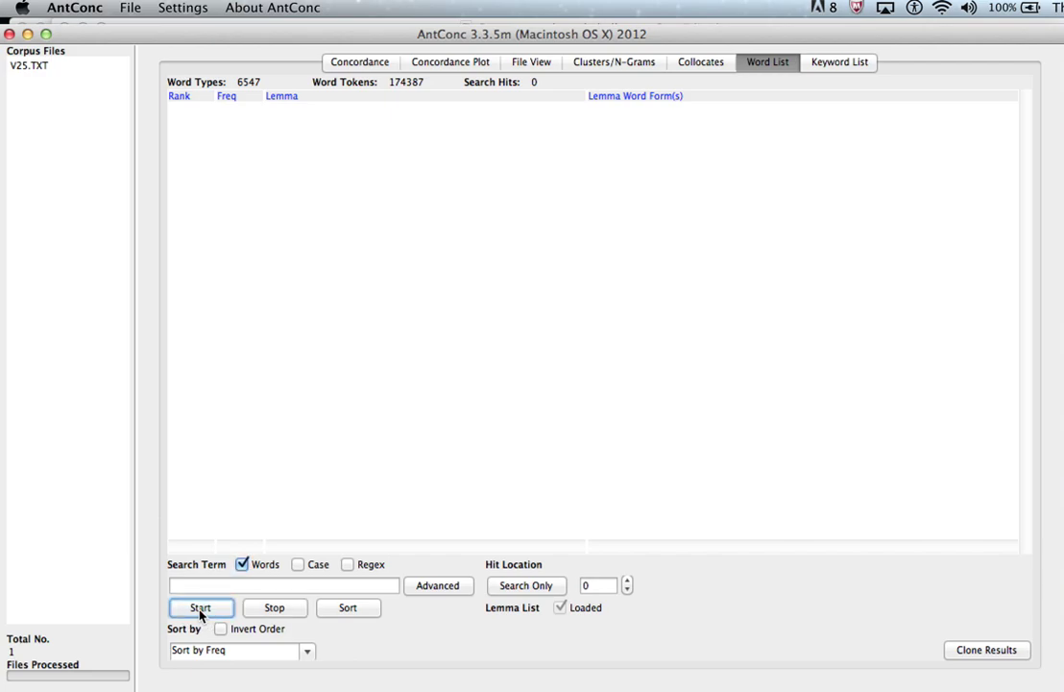
# - Build the lemmatized word list: 3222 types from 40944 tokens, topped by 'be' at 2226
pyautogui.click(200, 609)
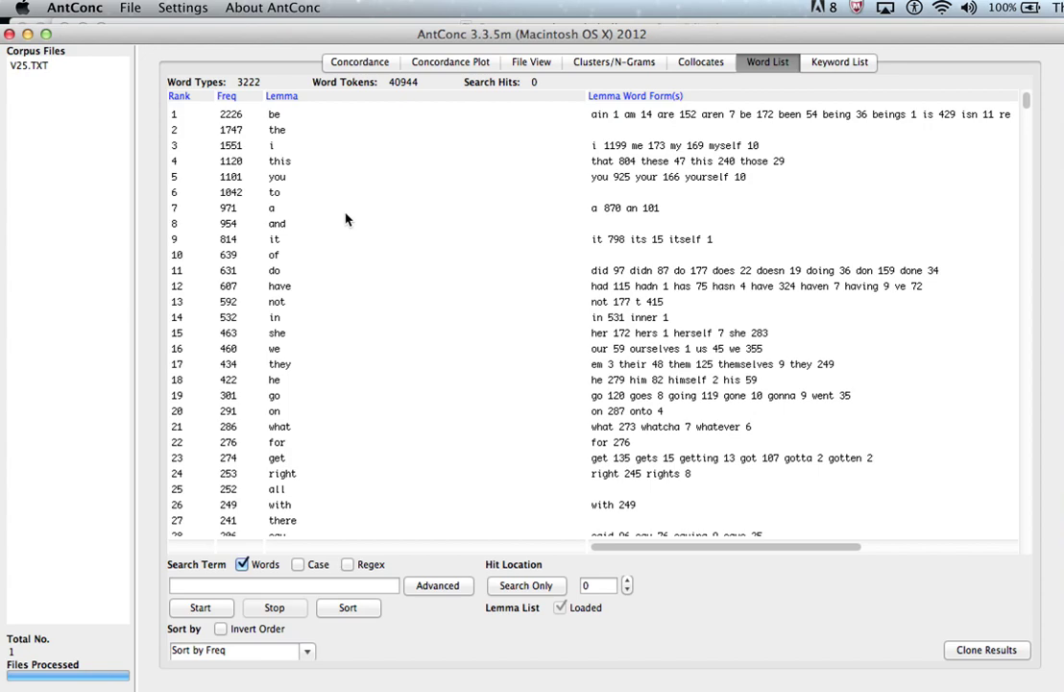
pyautogui.scroll(-5, 347, 219)
pyautogui.scroll(5, 347, 219)
pyautogui.scroll(-3, 865, 130)
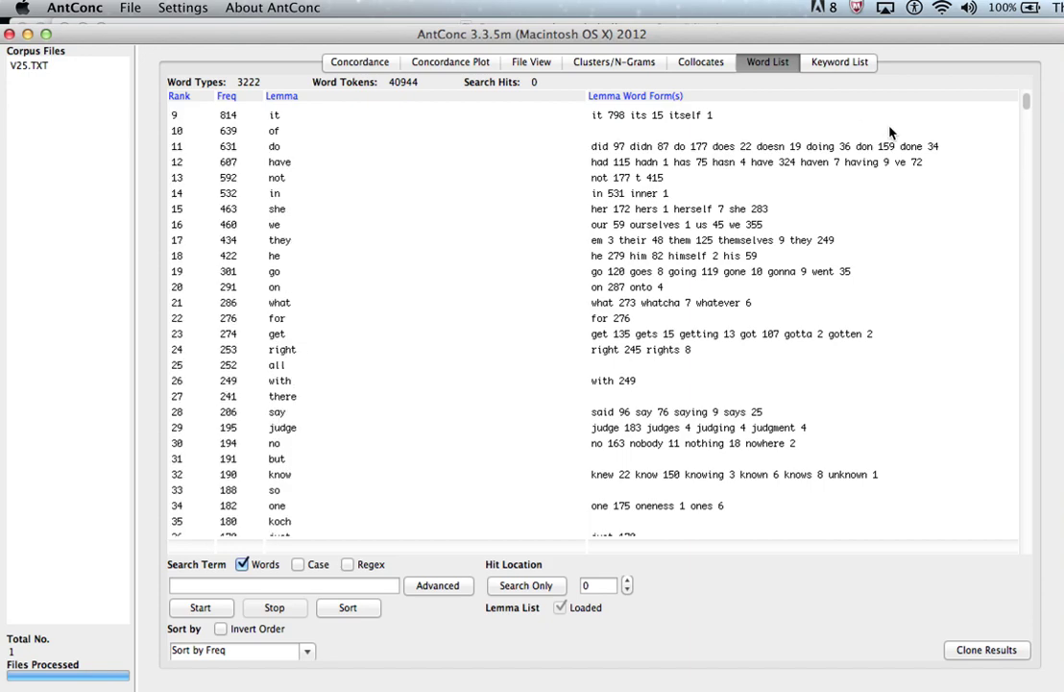
pyautogui.scroll(3, 882, 135)
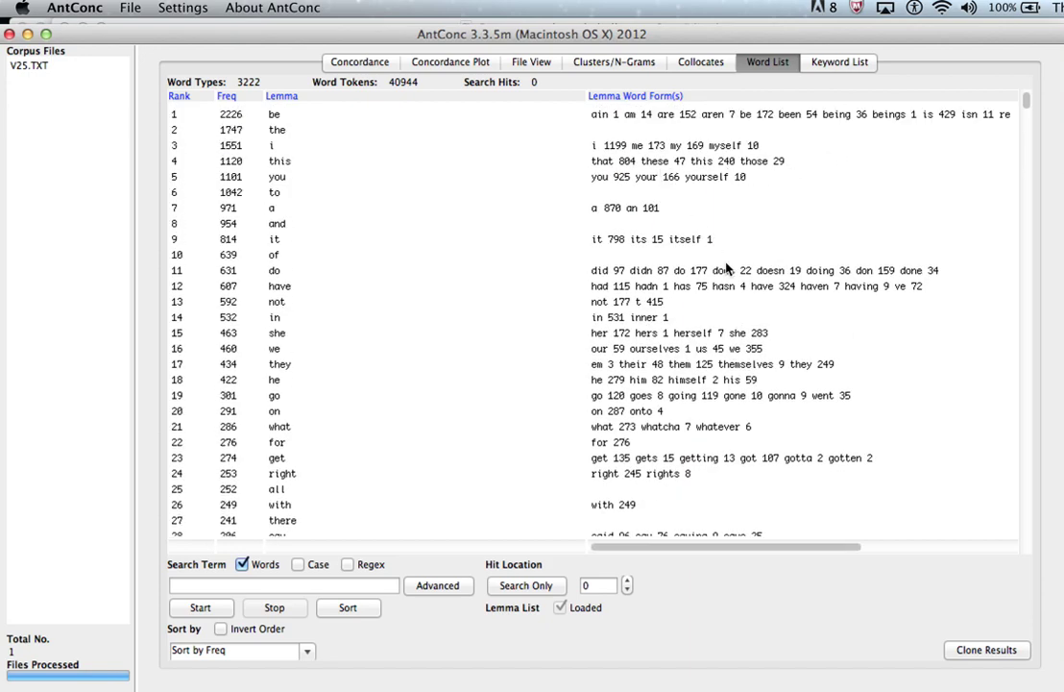
pyautogui.scroll(-2, 727, 270)
pyautogui.scroll(-3, 727, 270)
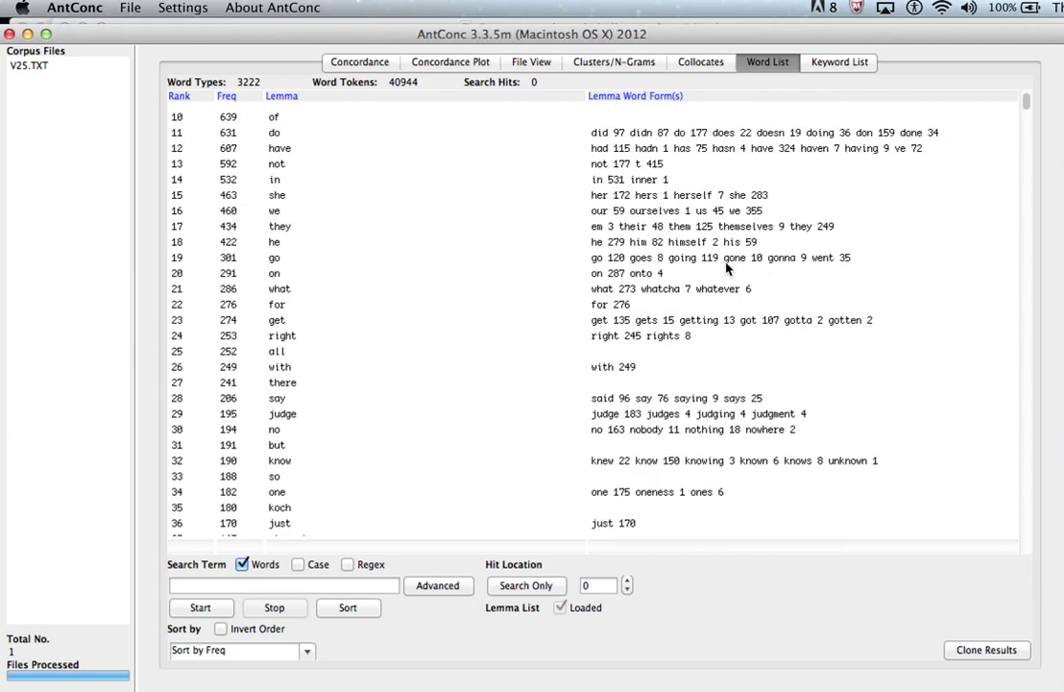
pyautogui.scroll(-5, 727, 270)
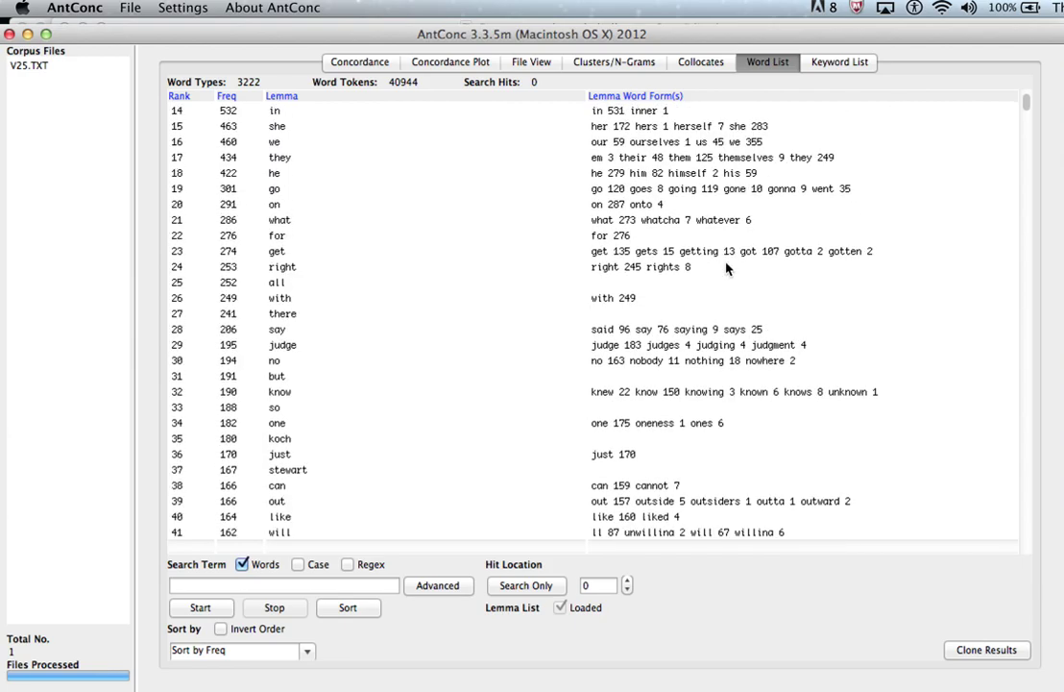
pyautogui.scroll(-3, 727, 269)
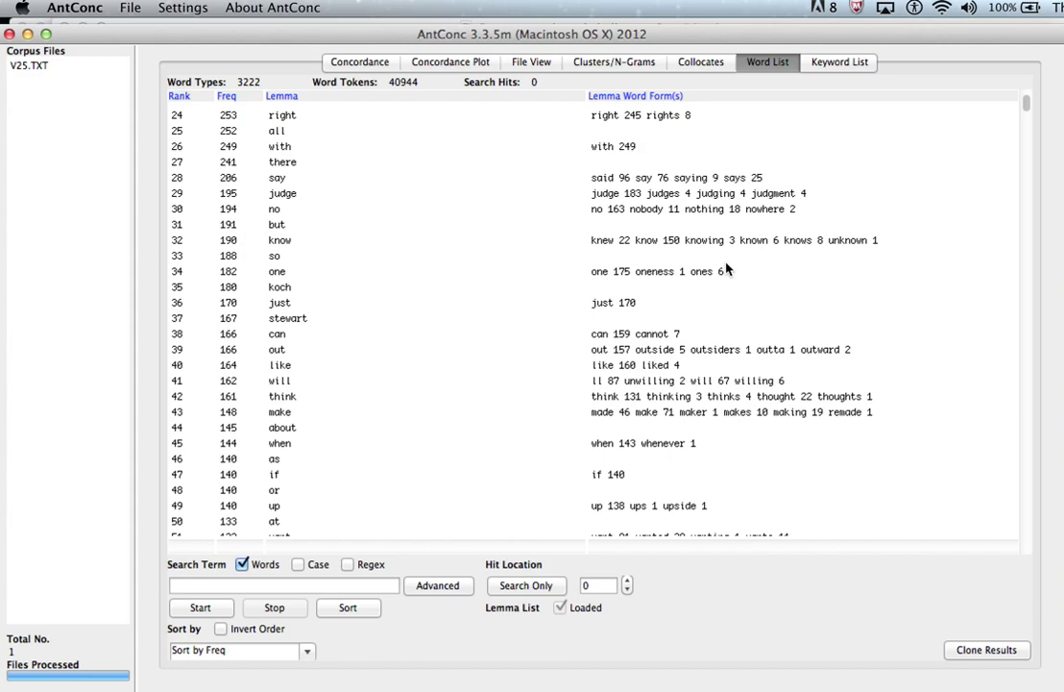
pyautogui.scroll(-1, 727, 270)
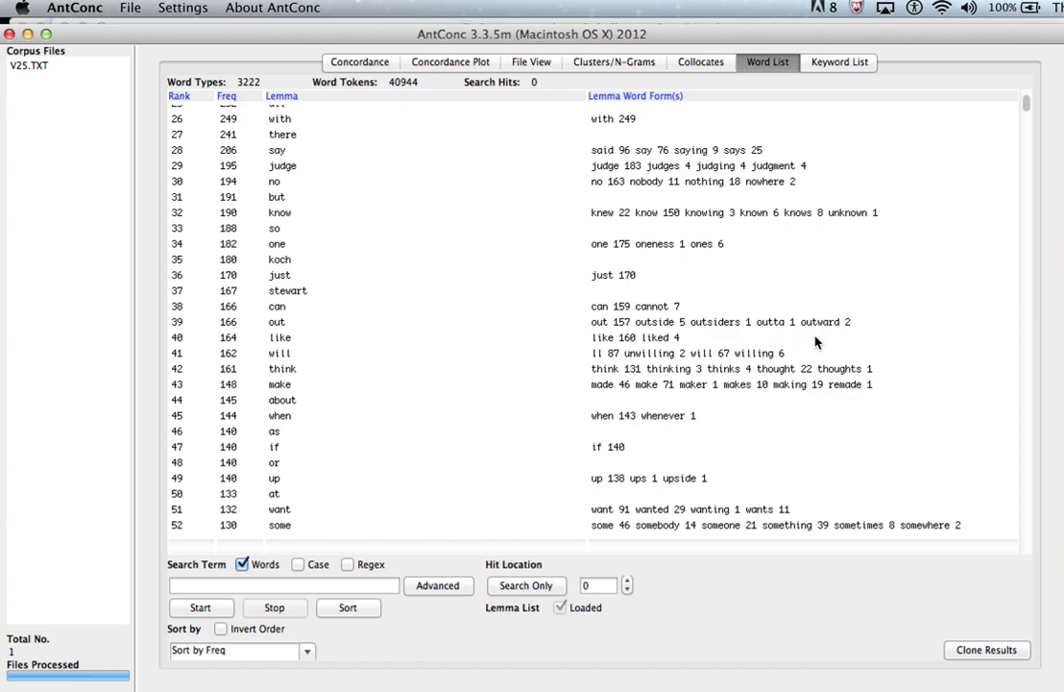
pyautogui.scroll(-5, 816, 342)
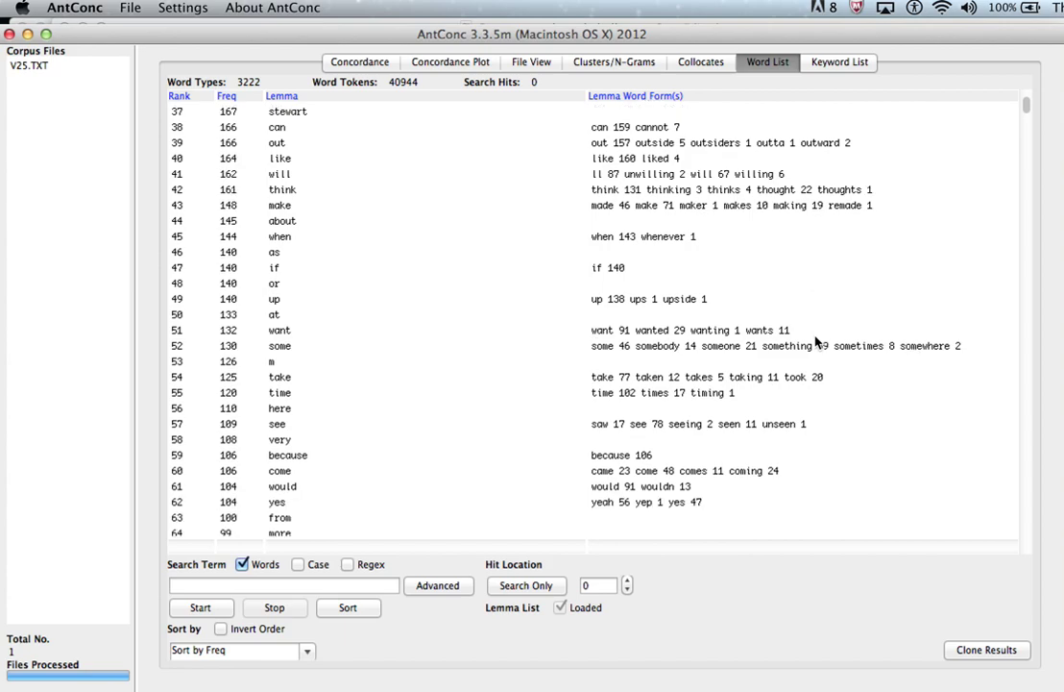
pyautogui.scroll(-2, 816, 342)
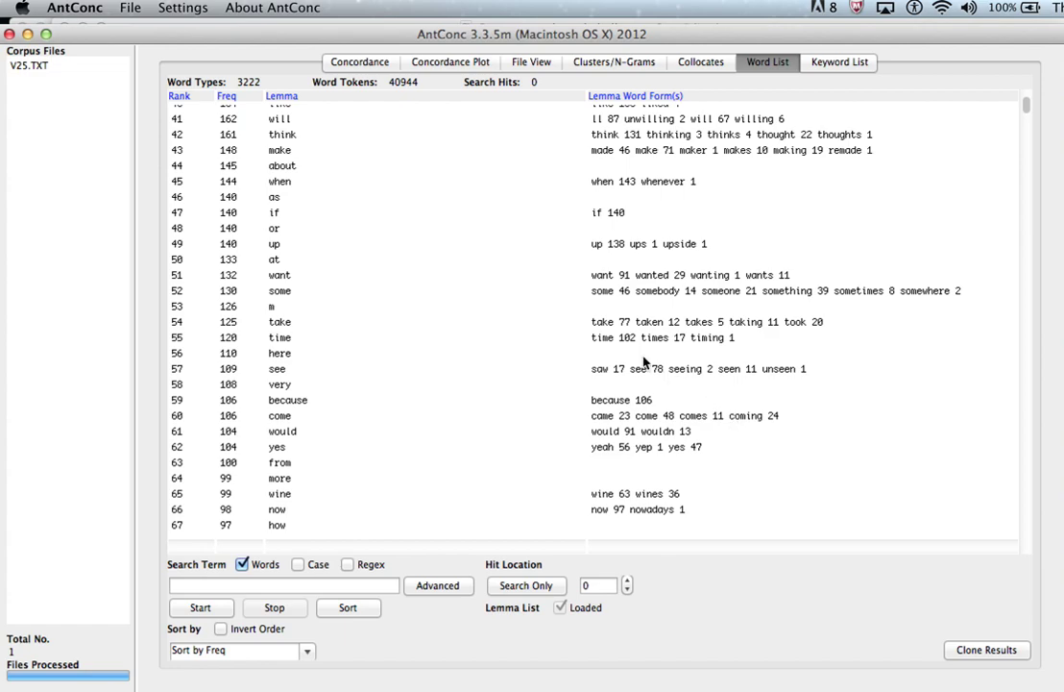
# - Remove the lemma list, apply, and regenerate the word list as 4520 unlemmatized types
pyautogui.click(129, 8)
pyautogui.press('Escape')
pyautogui.click(175, 8)
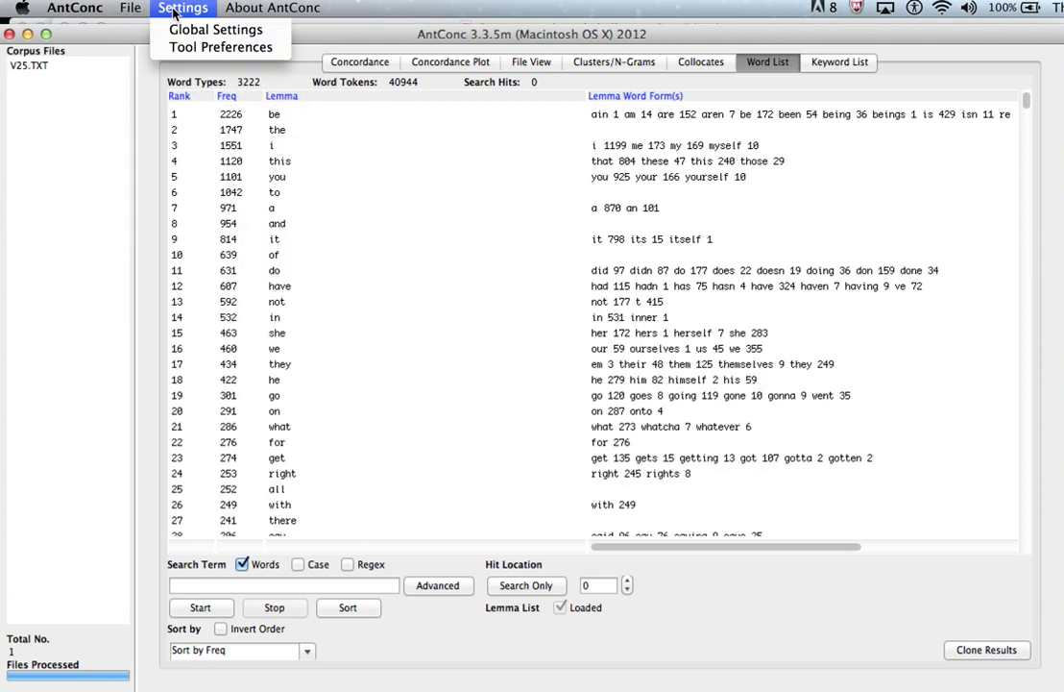
pyautogui.click(183, 48)
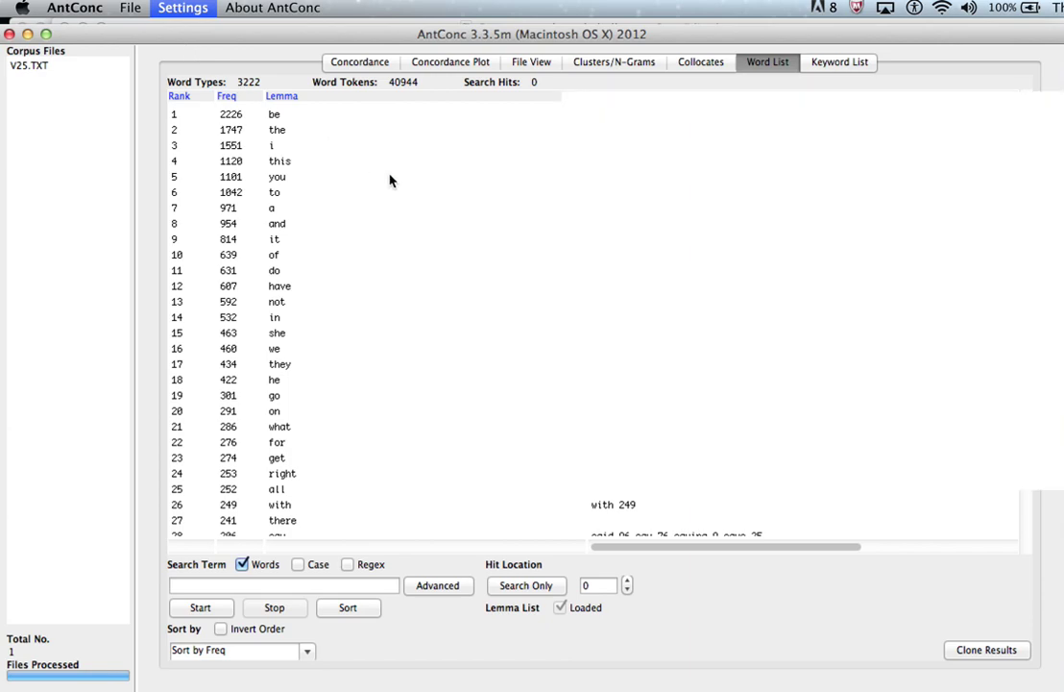
pyautogui.moveTo(574, 106); pyautogui.dragTo(306, 145)
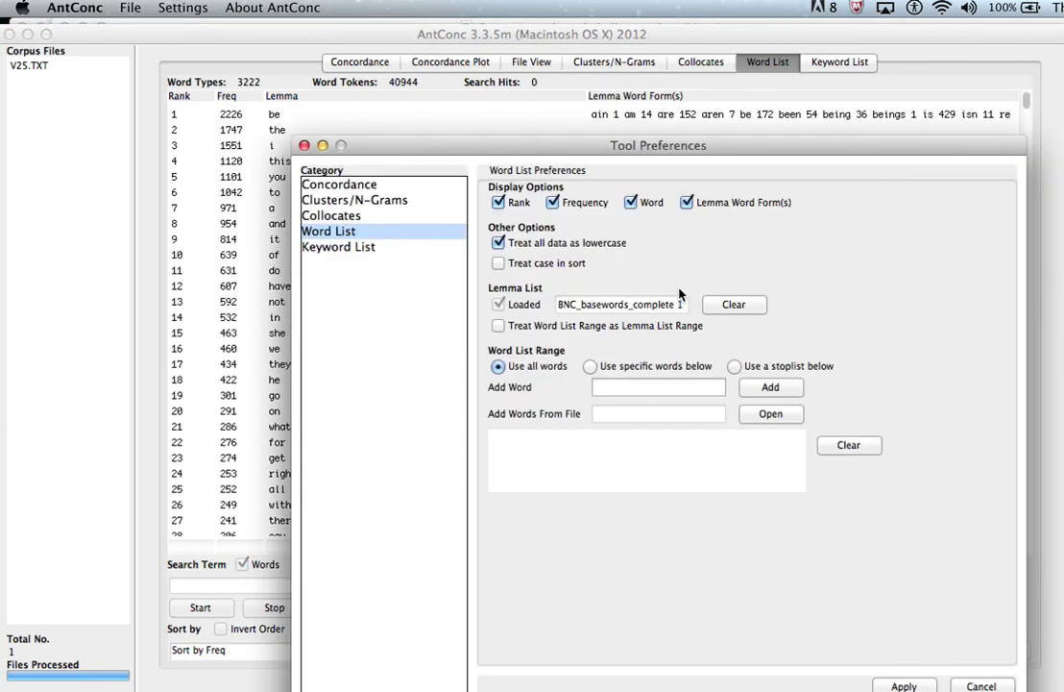
pyautogui.click(734, 304)
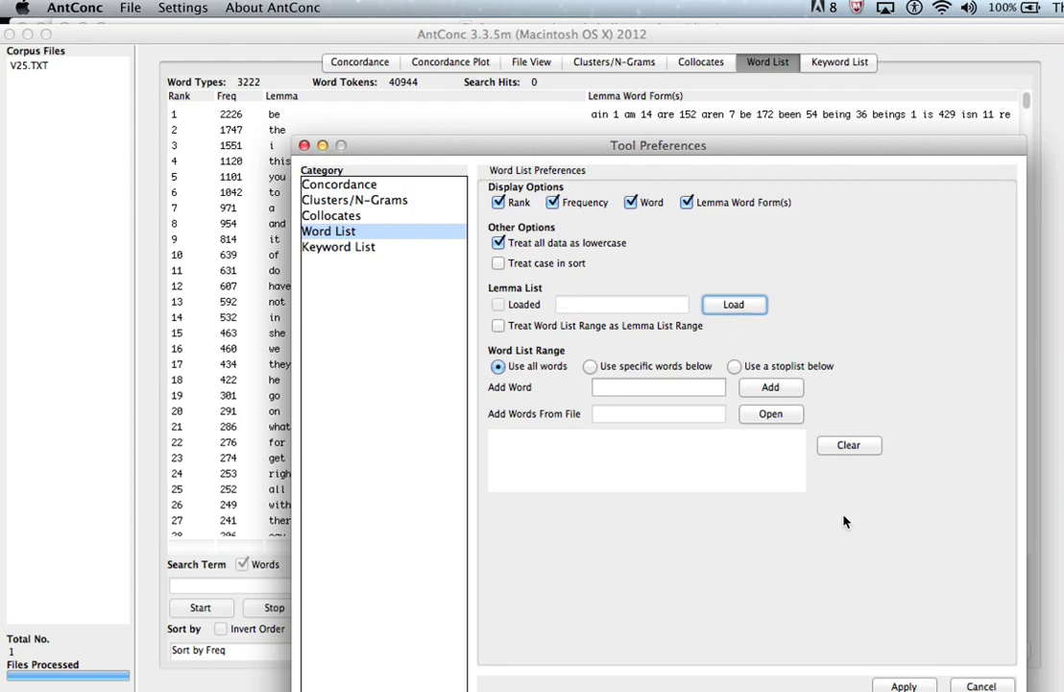
pyautogui.click(903, 685)
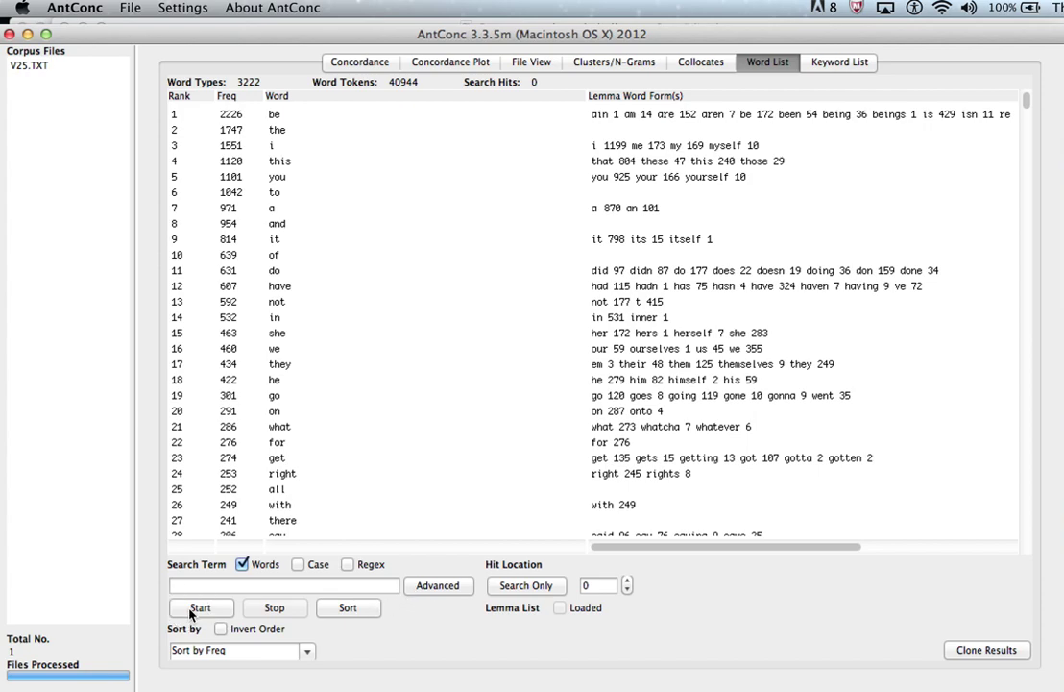
pyautogui.click(192, 613)
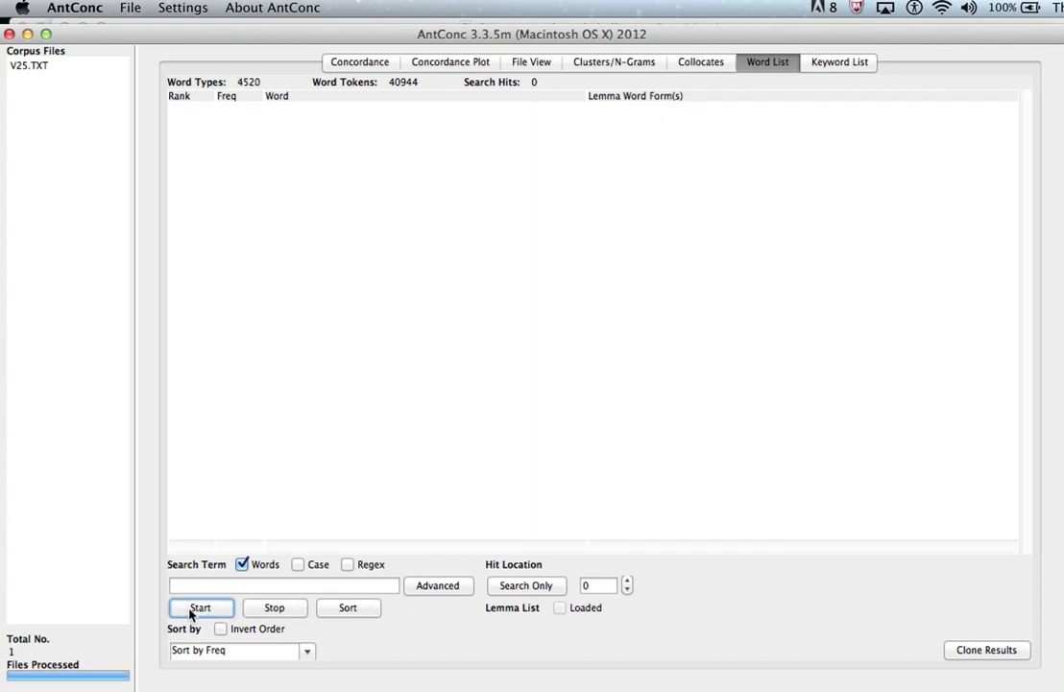